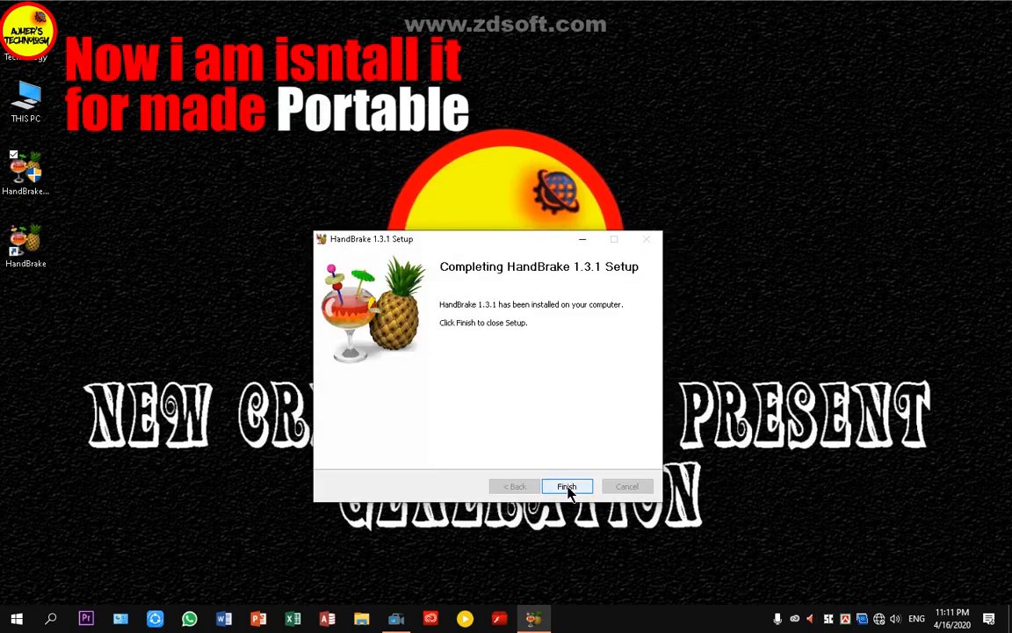
Finish the HandBrake 1.3.1 setup and refresh the desktop
left_click(567, 487)
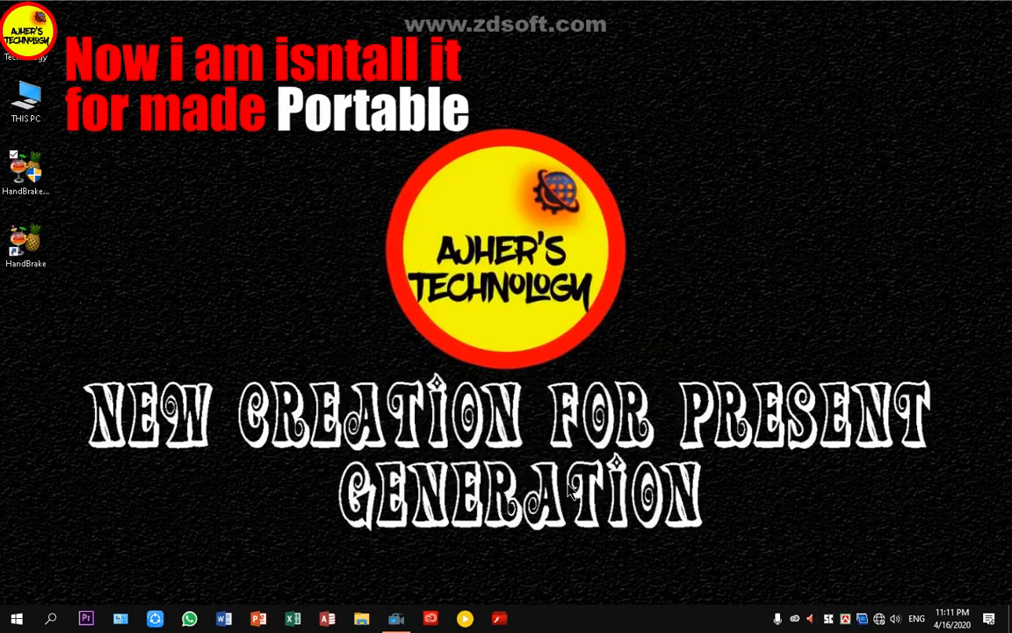
right_click(306, 36)
left_click(323, 84)
right_click(309, 63)
left_click(324, 104)
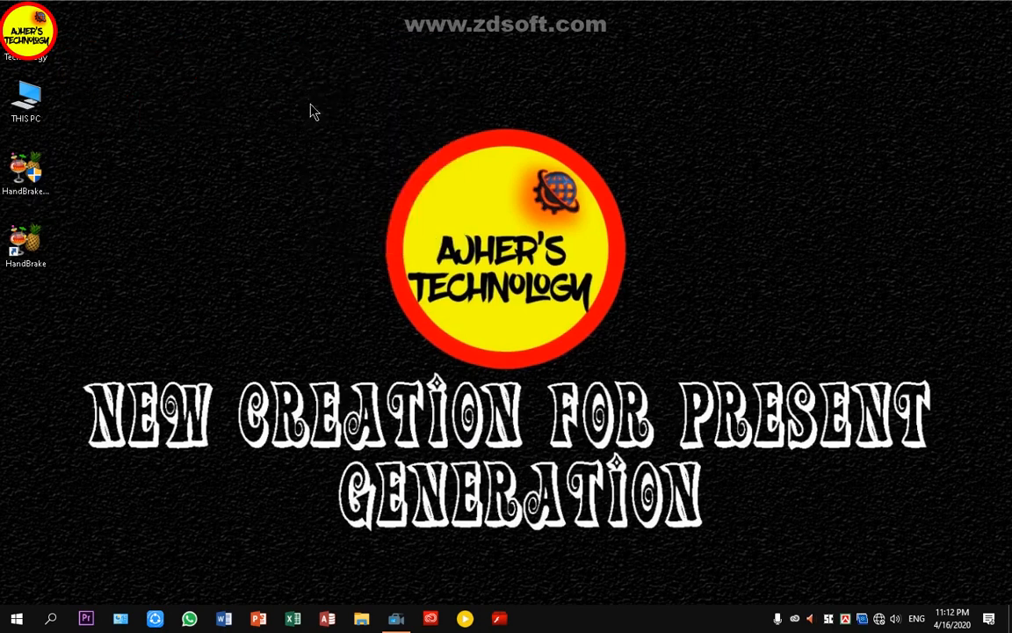
right_click(294, 75)
left_click(317, 120)
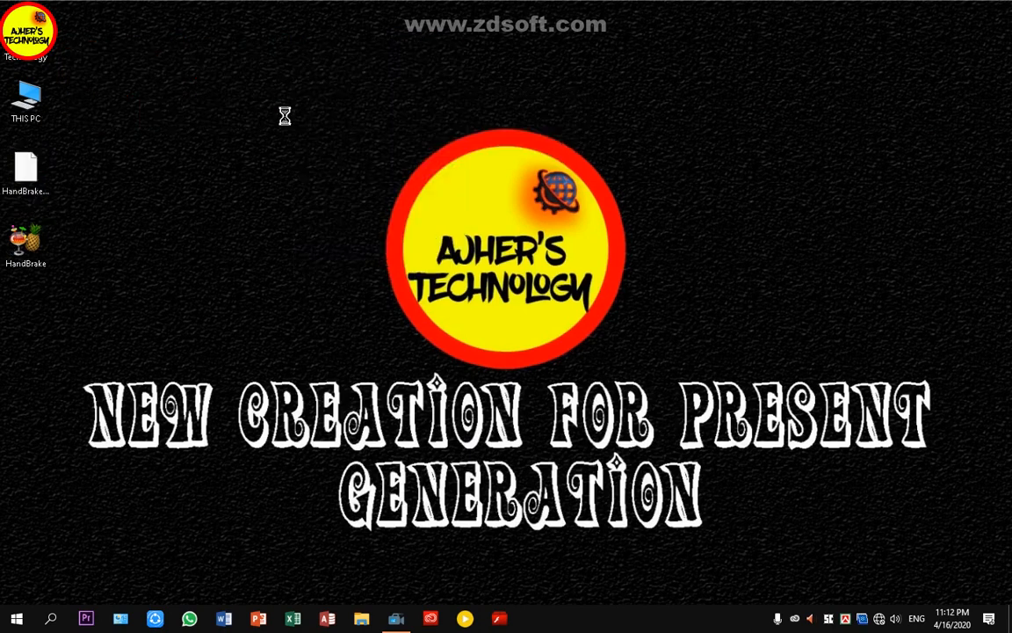
right_click(267, 84)
left_click(290, 121)
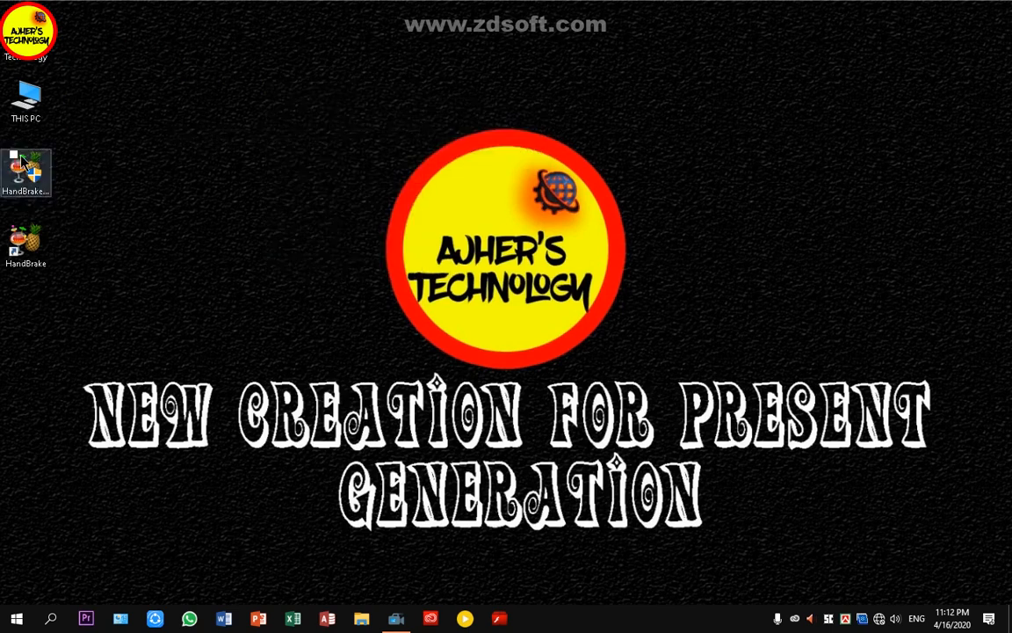
Delete the HandBrake 1.3.1 installer file from the desktop
left_click(22, 189)
right_click(31, 164)
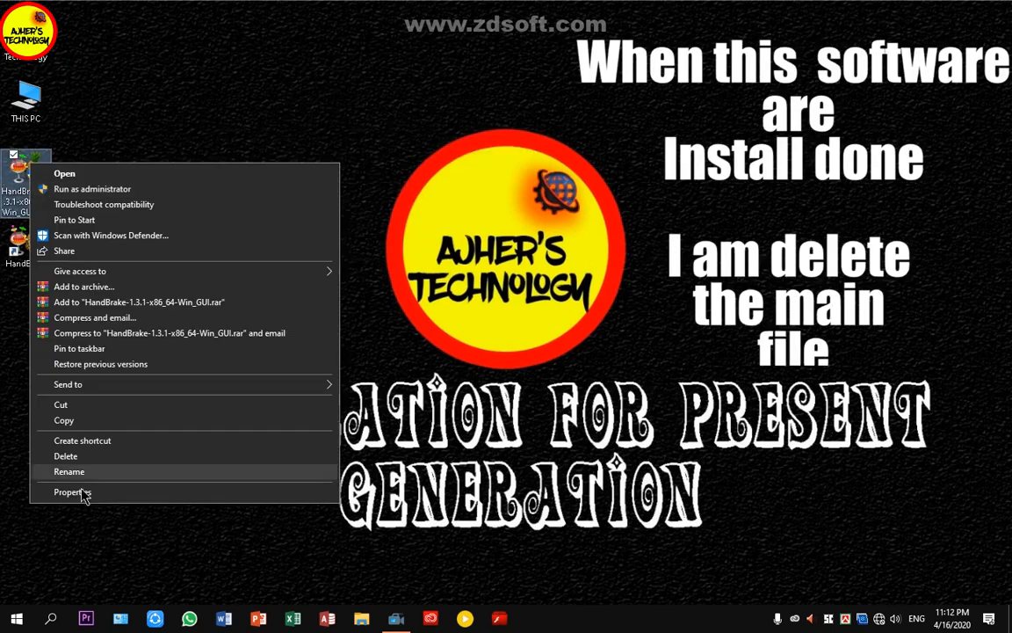
left_click(79, 457)
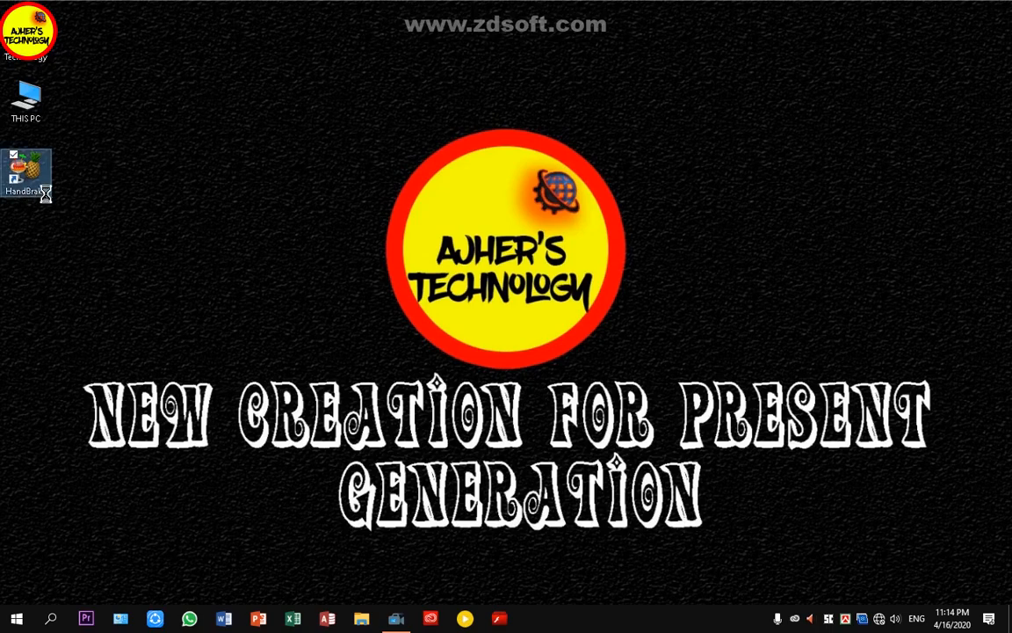
Open the HandBrake installation folder from the desktop shortcut's properties and maximize its window
right_click(27, 188)
left_click(62, 502)
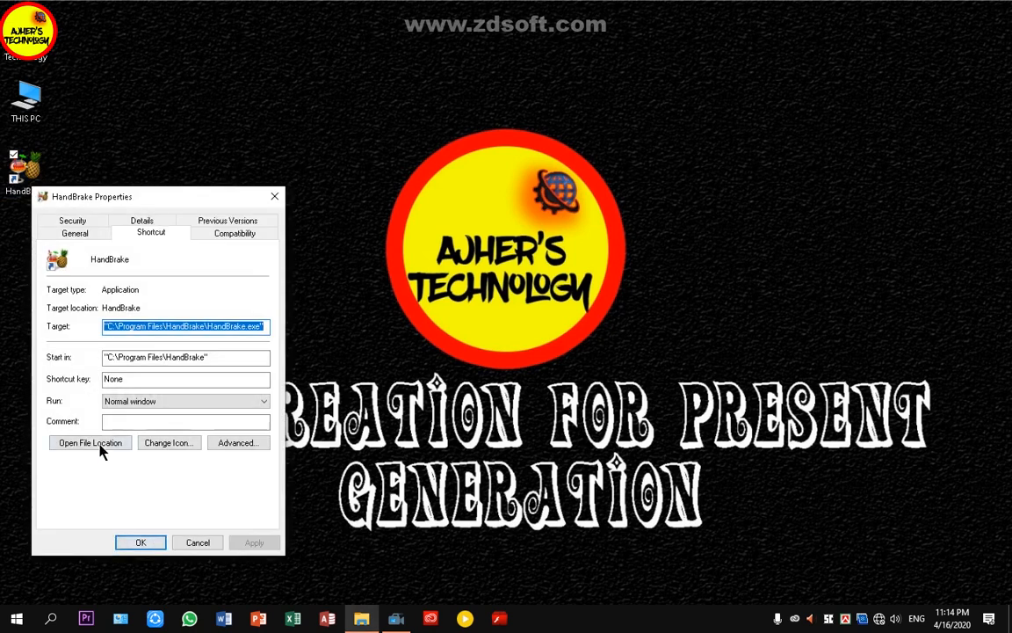
left_click(96, 444)
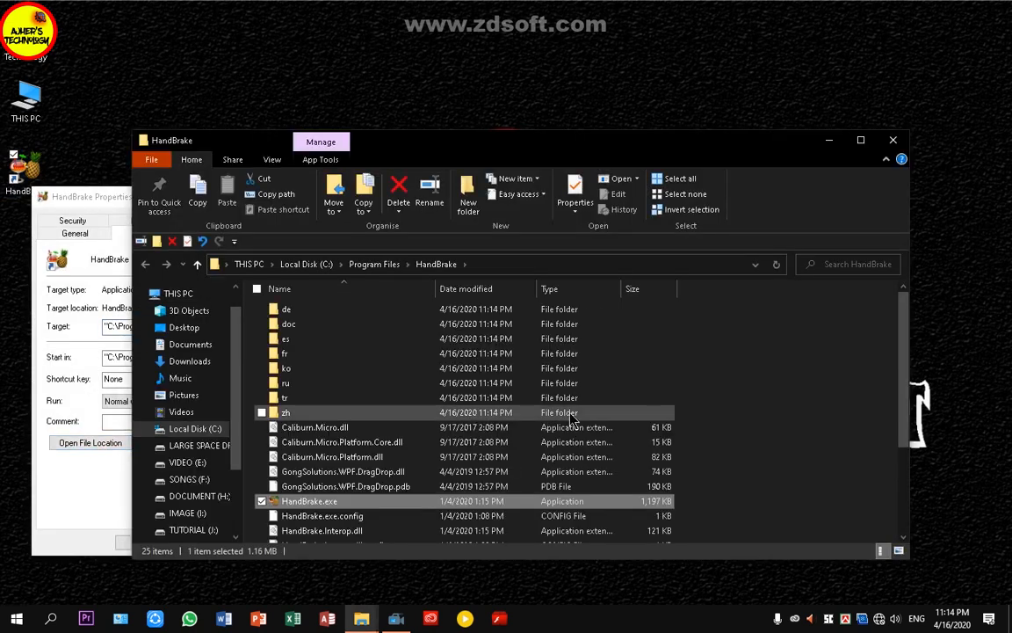
scroll(734, 453, "down", 3)
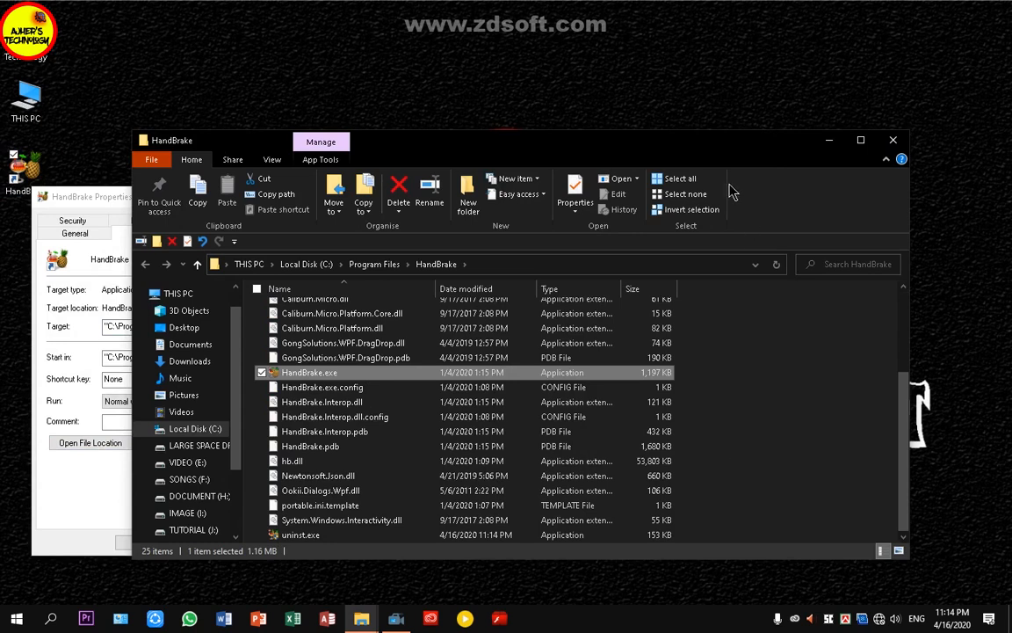
left_click(860, 139)
Start a WinRAR archive of all files in the HandBrake folder and enable the Create SFX archive option
left_click_drag(613, 575, 351, 142)
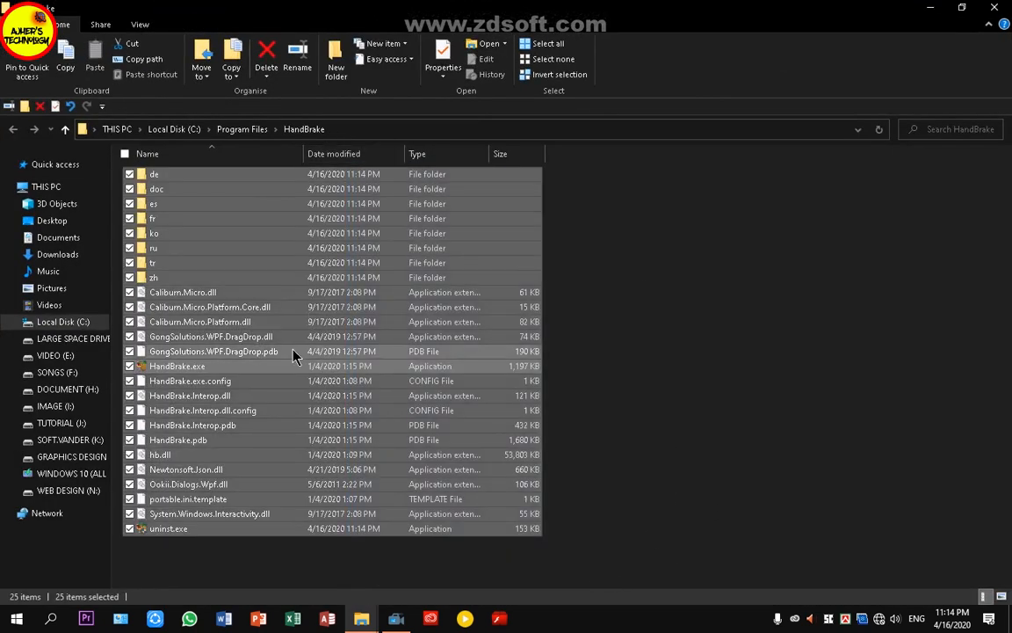
right_click(250, 369)
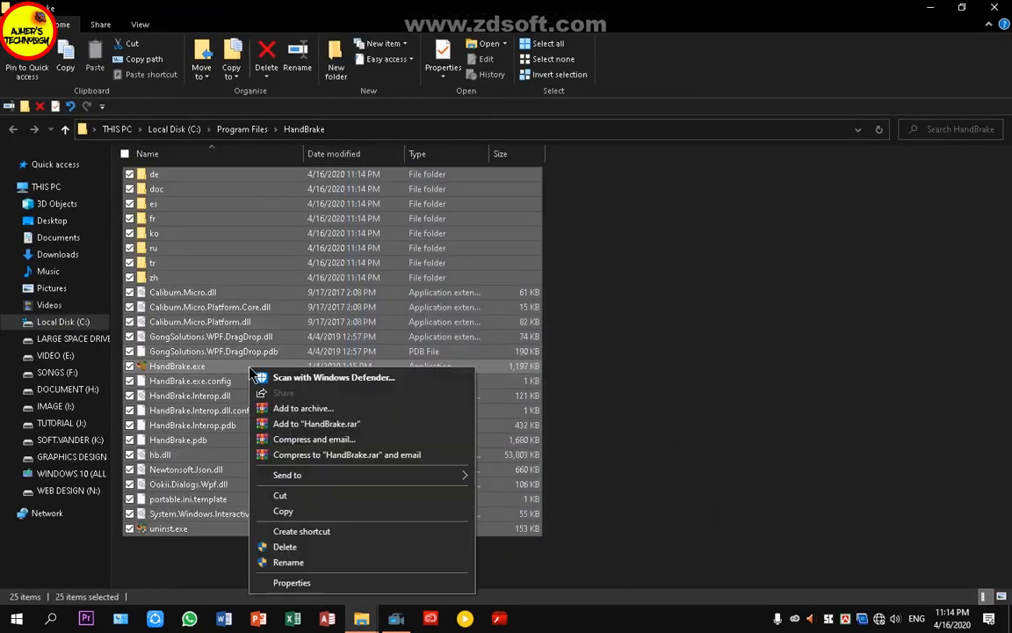
left_click(290, 410)
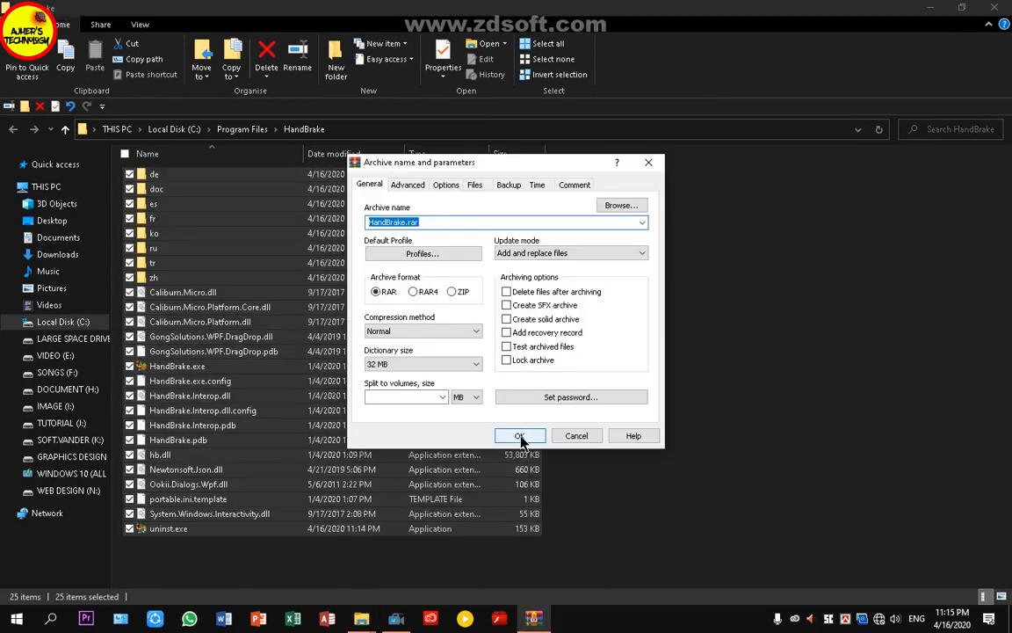
left_click(507, 305)
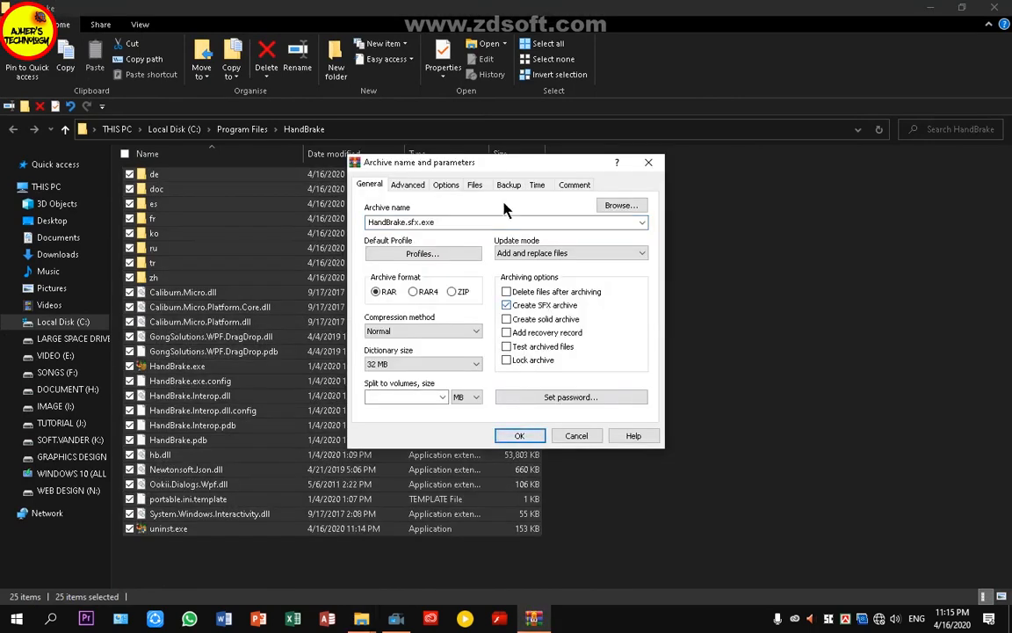
In the advanced SFX options, set HandBrake.exe as the program to run after extraction, copying the name from the file in the folder
left_click_drag(497, 167, 508, 245)
left_click(428, 265)
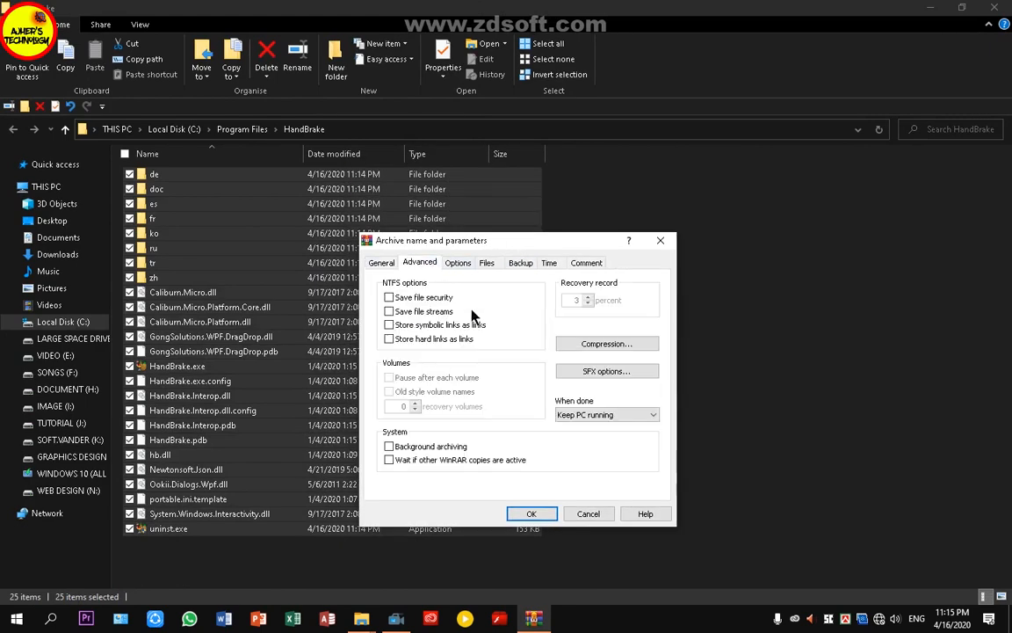
left_click(604, 371)
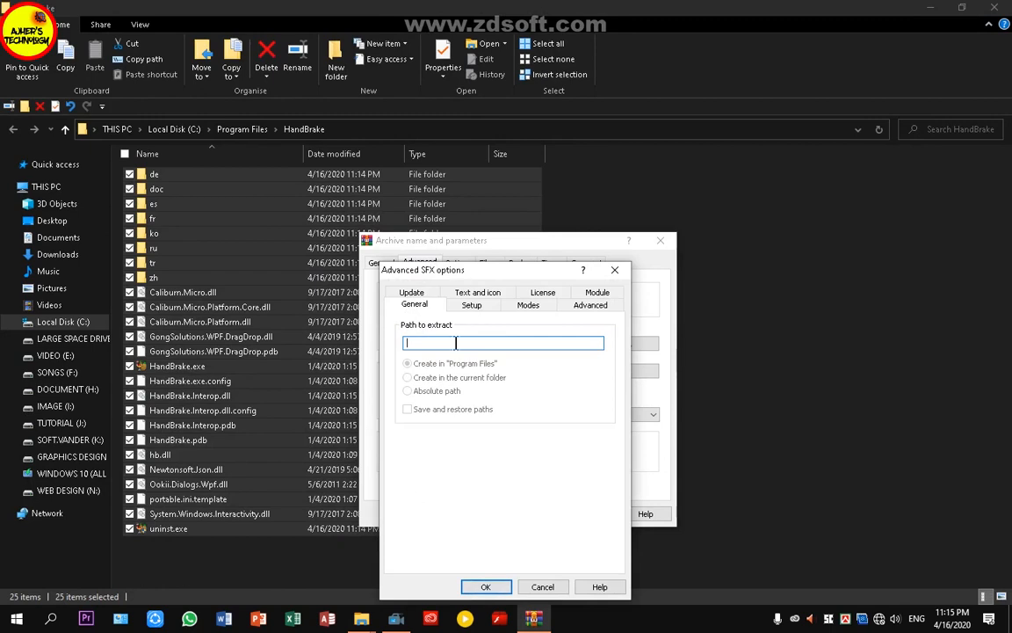
left_click(471, 306)
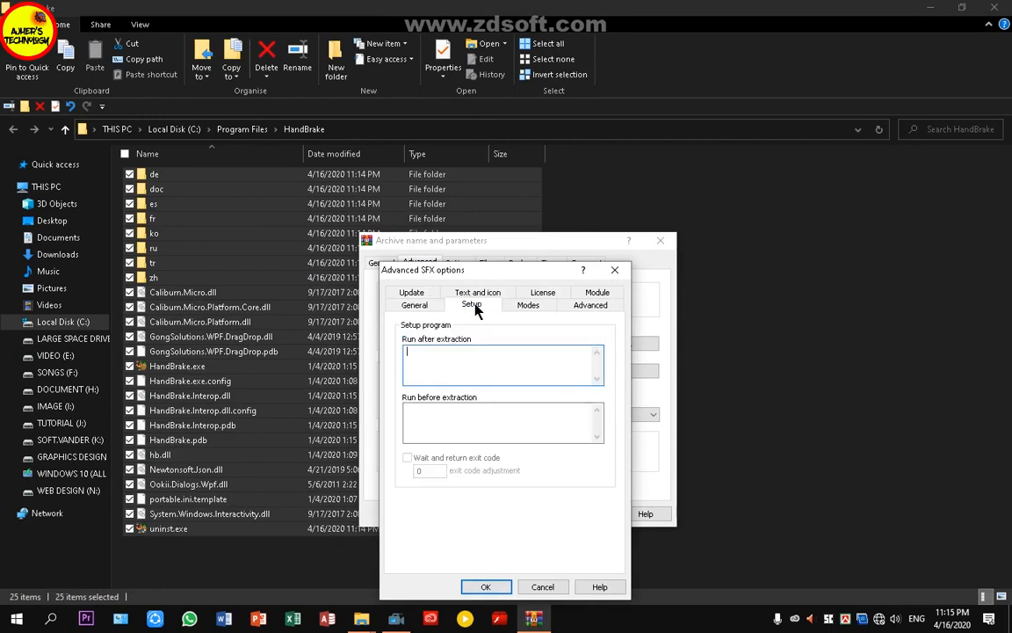
double_click(176, 365)
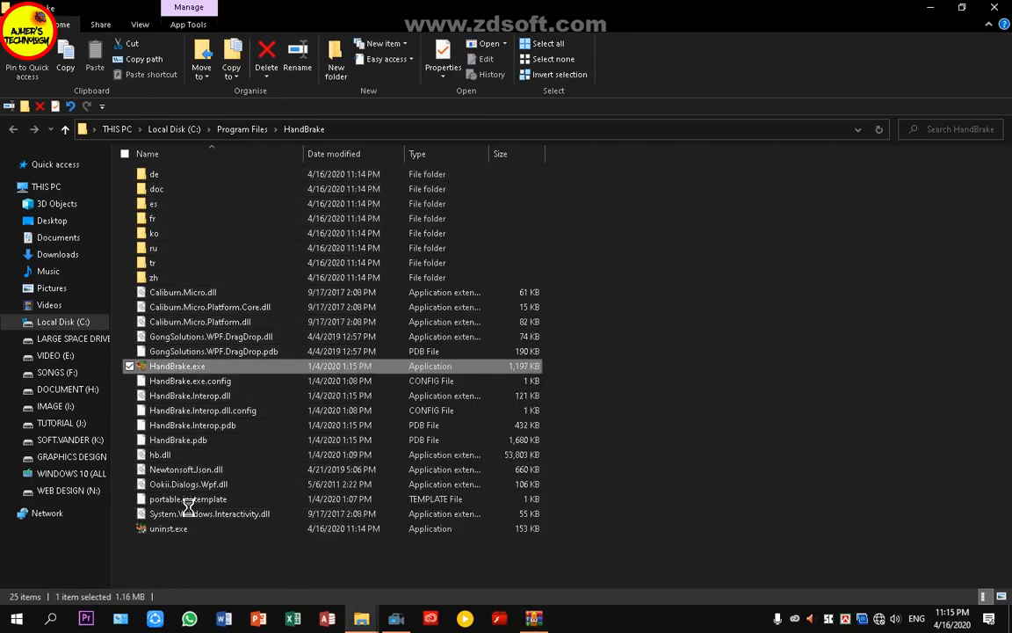
right_click(167, 364)
left_click(211, 335)
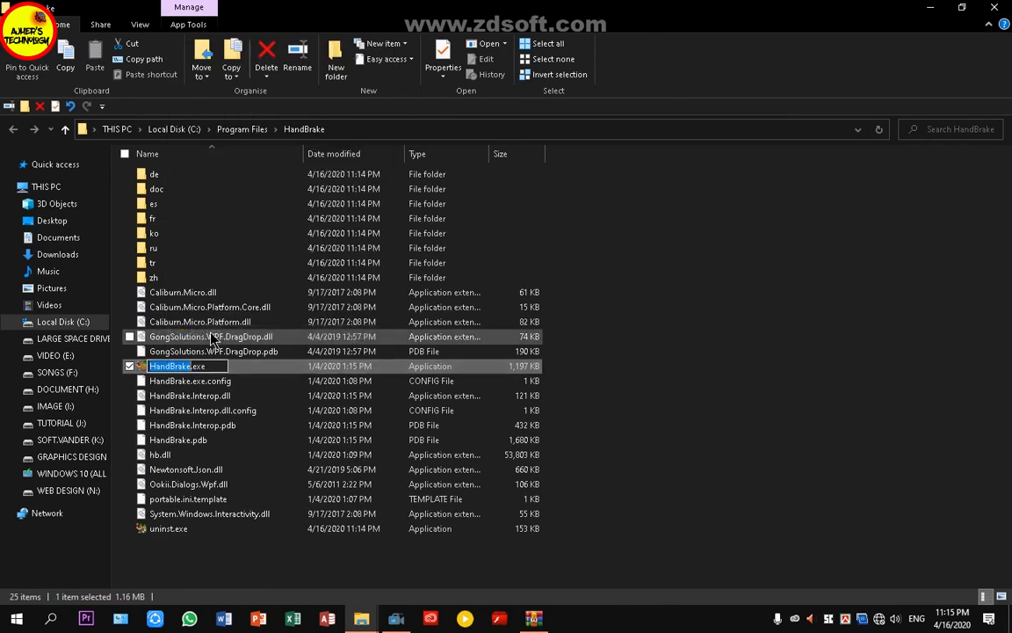
right_click(169, 366)
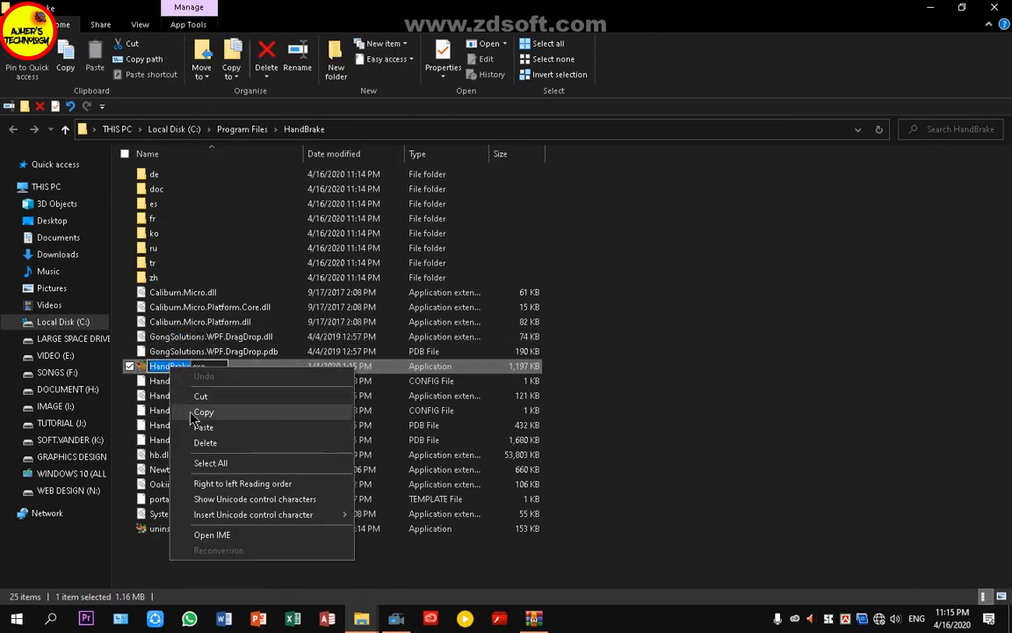
left_click(191, 410)
left_click(642, 451)
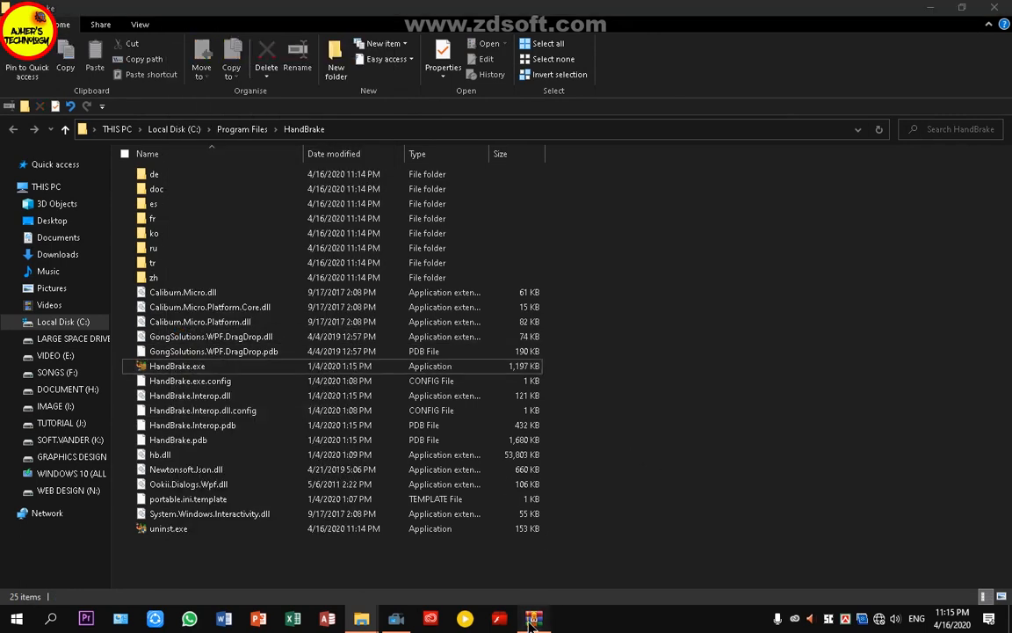
left_click(533, 617)
right_click(410, 352)
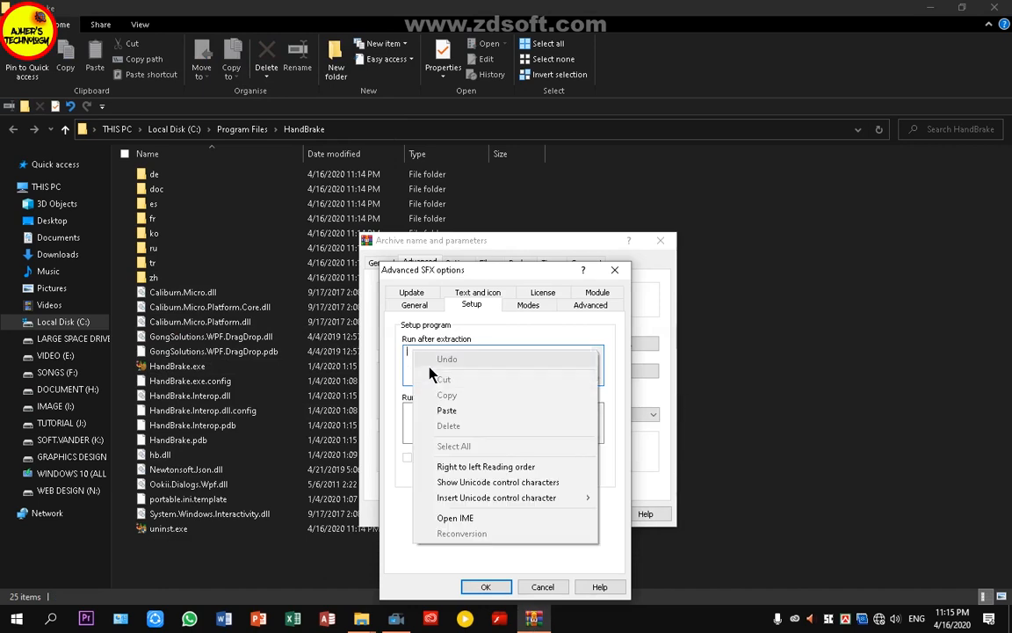
left_click(433, 411)
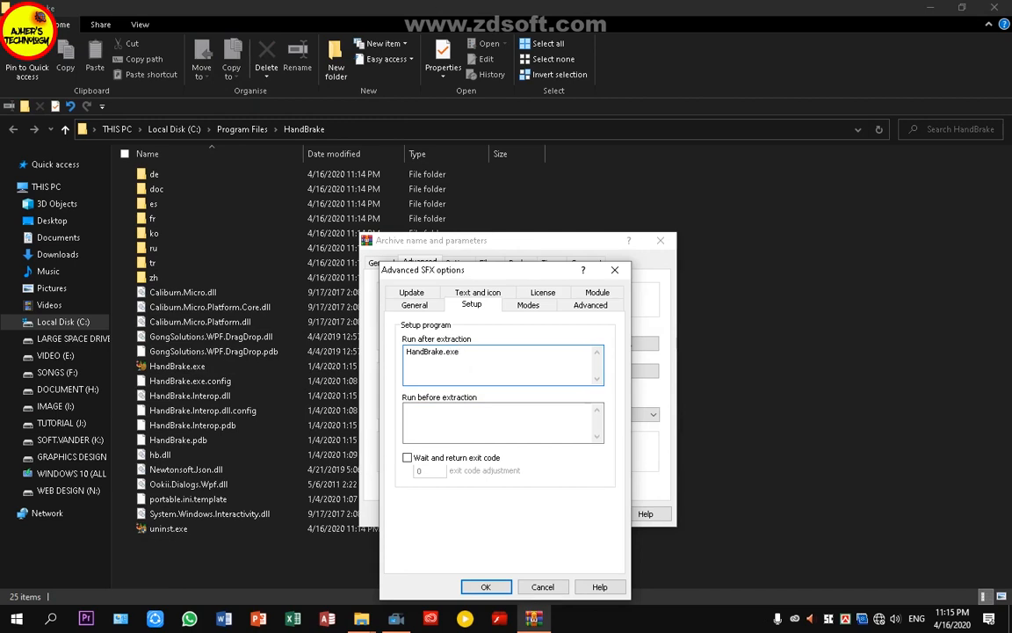
Set the SFX modes to unpack to a temporary folder with silent mode Hide all, and create the archive
left_click(529, 306)
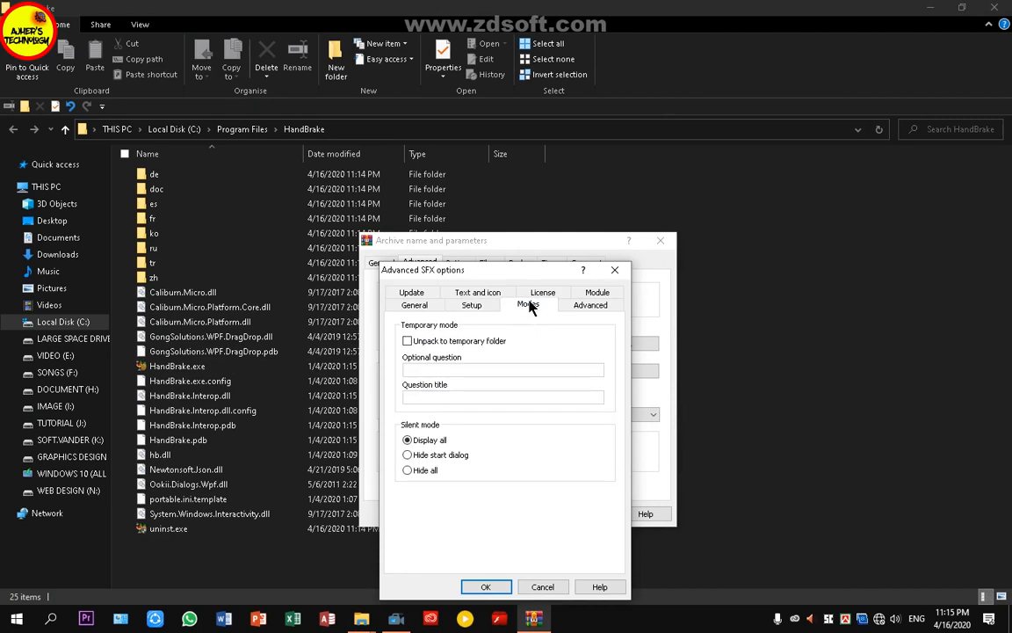
left_click(472, 345)
left_click(423, 470)
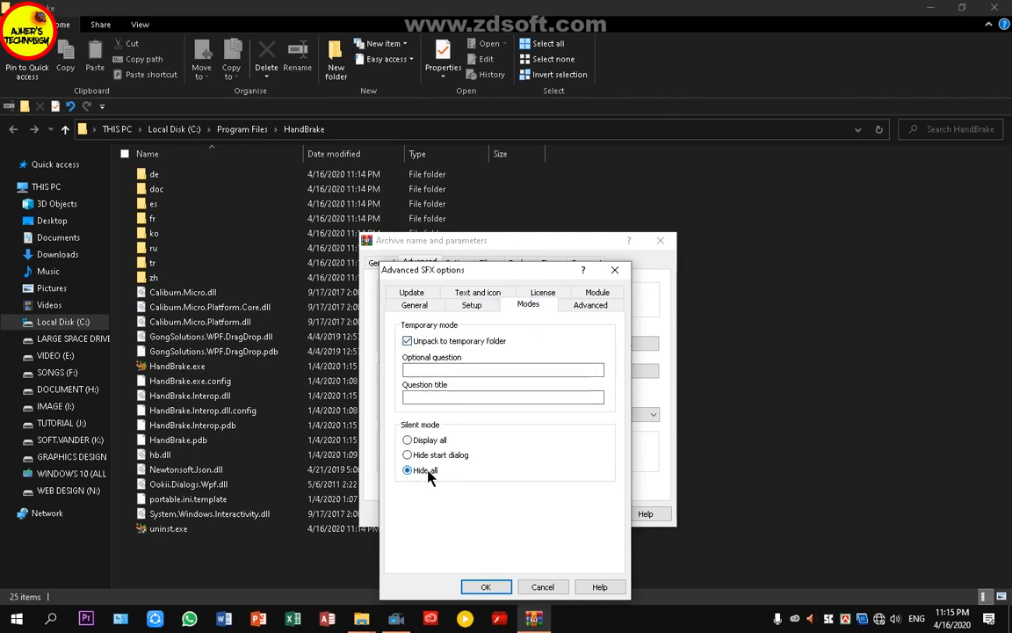
left_click(486, 587)
left_click(531, 514)
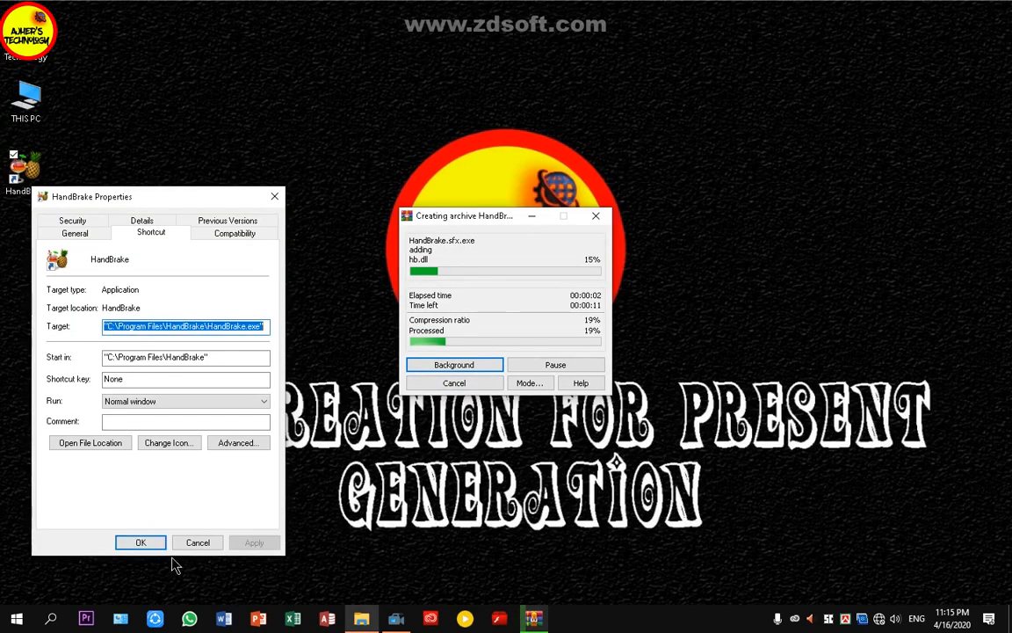
Close the HandBrake shortcut's properties and refresh the desktop
left_click(140, 542)
right_click(216, 99)
left_click(241, 101)
right_click(235, 135)
left_click(238, 140)
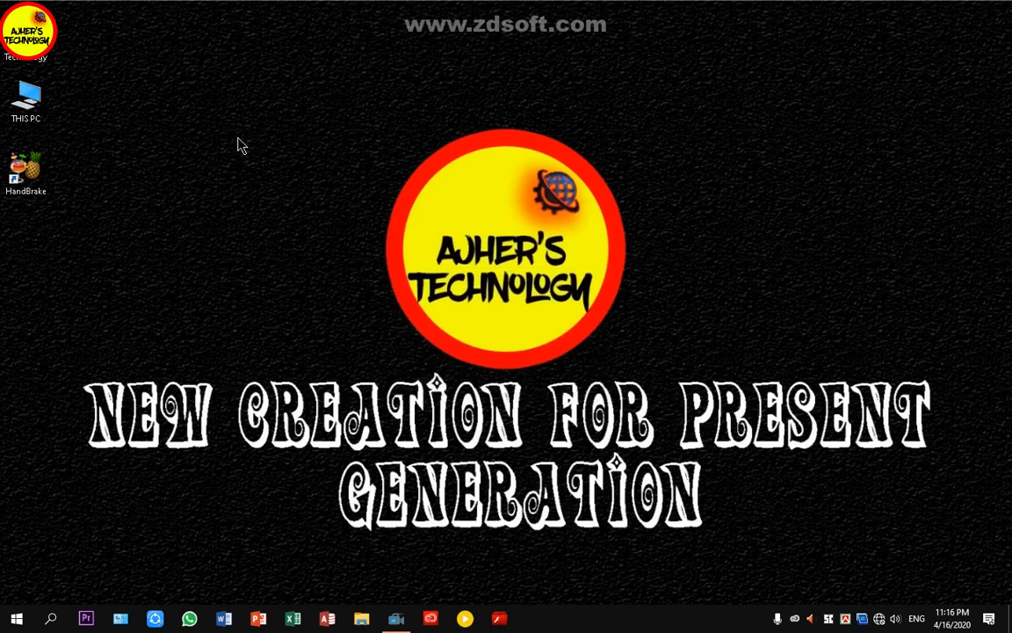
right_click(240, 127)
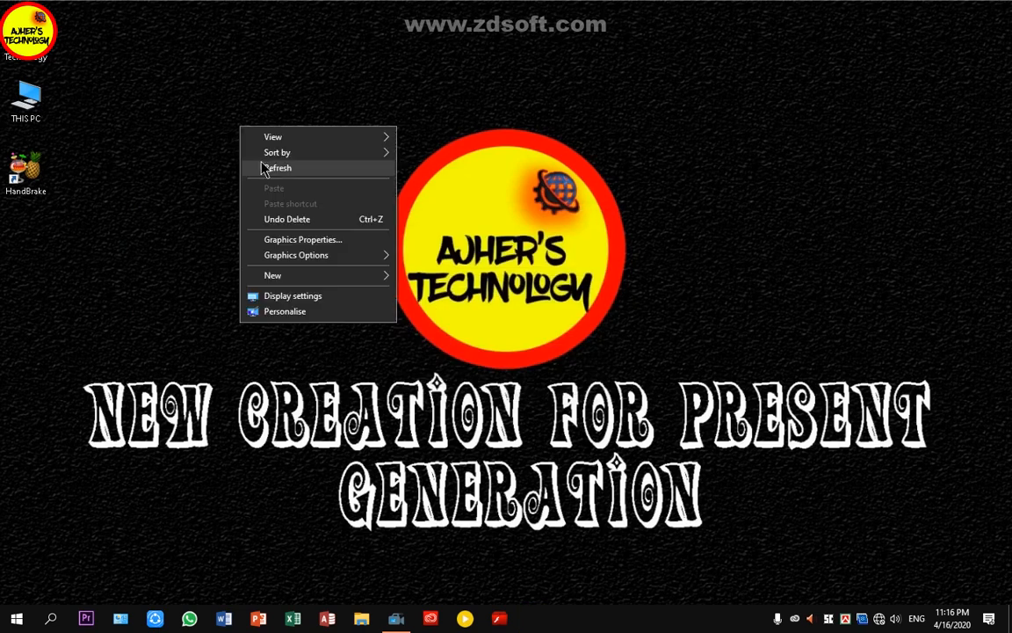
left_click(261, 168)
Reopen the HandBrake installation folder from the desktop shortcut's properties and move its window aside to expose the desktop
right_click(14, 172)
left_click(79, 487)
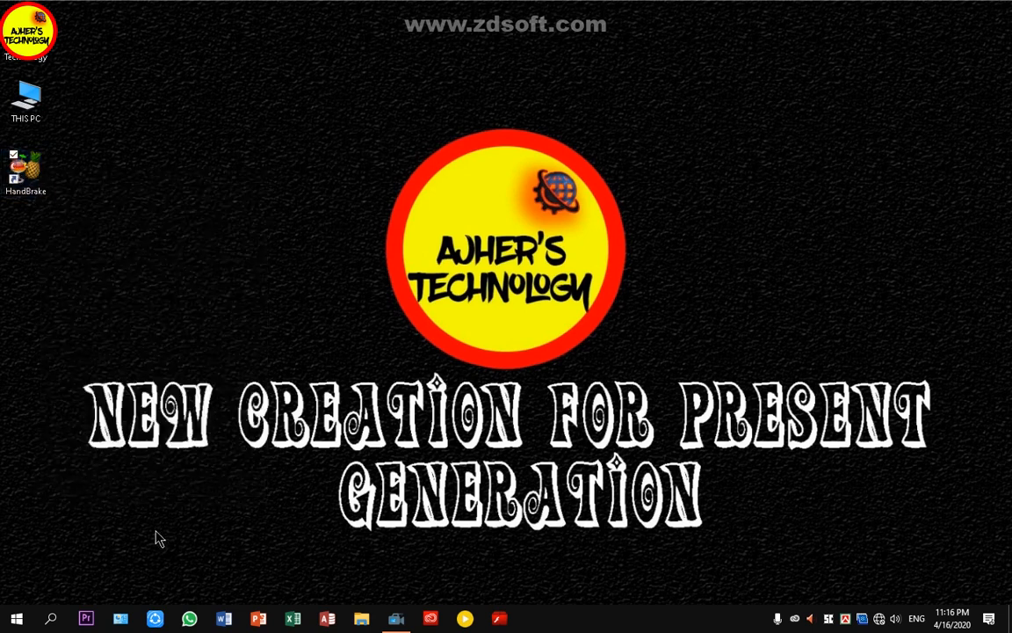
left_click(118, 432)
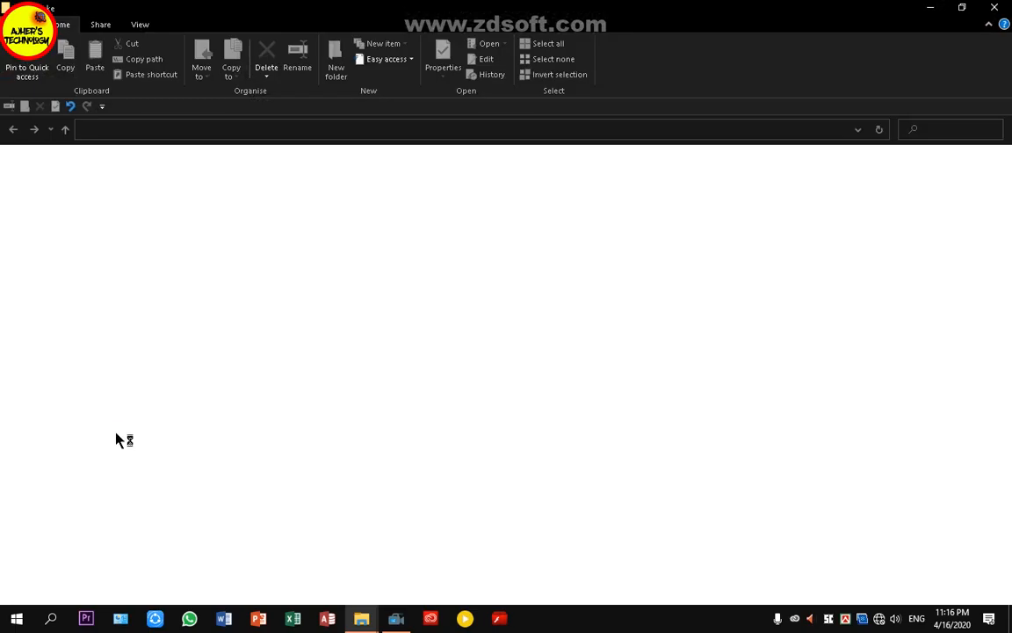
left_click_drag(409, 7, 854, 55)
left_click(282, 182)
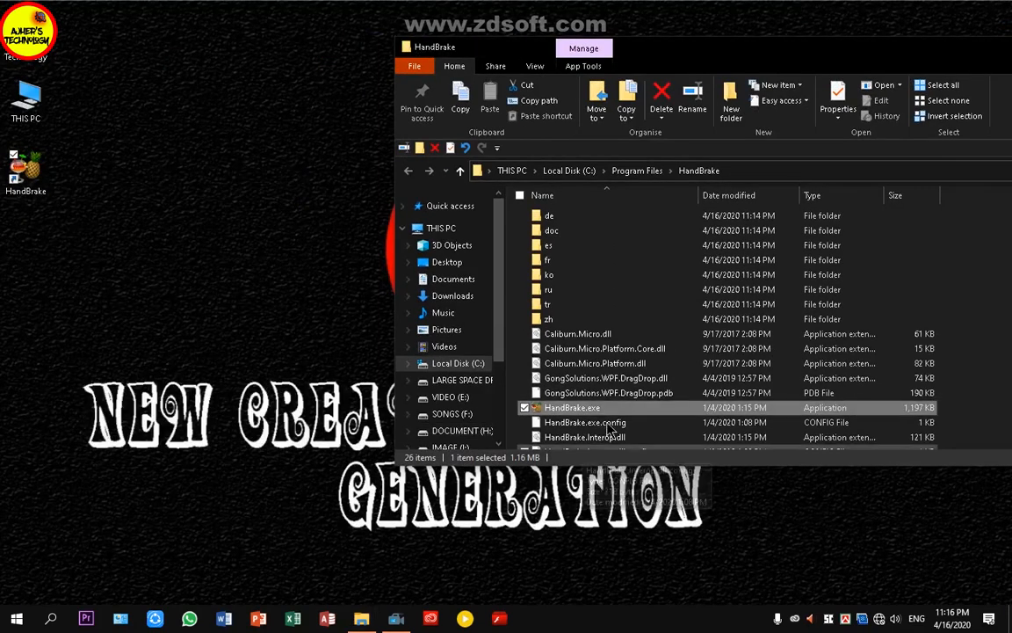
Move HandBrake.sfx.exe from the installation folder to the desktop, granting administrator permission, and refresh the desktop
scroll(580, 387, "down", 3)
left_click(572, 352)
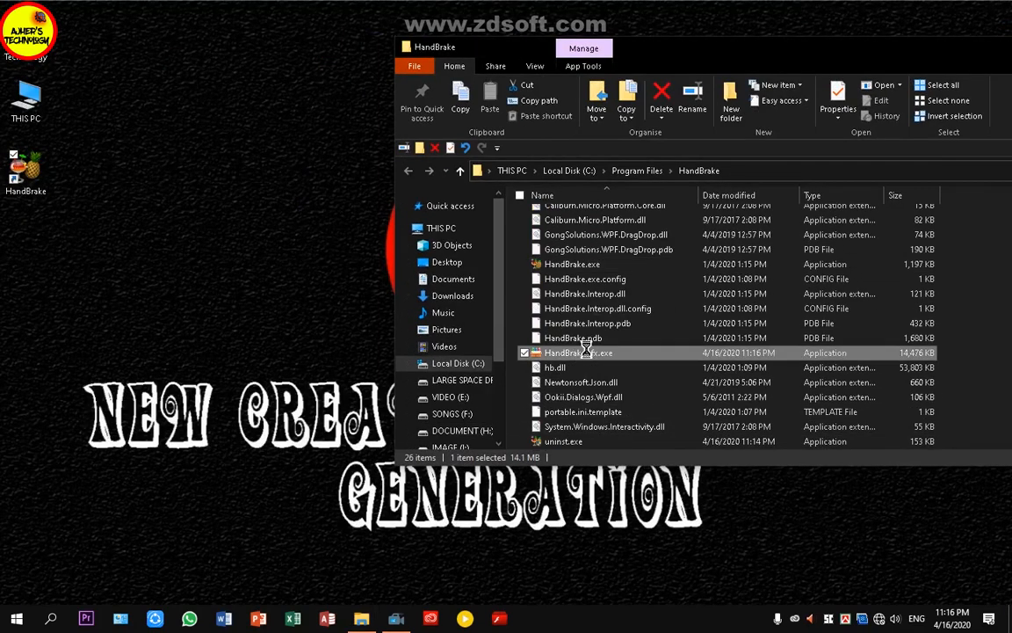
right_click(587, 353)
left_click(629, 507)
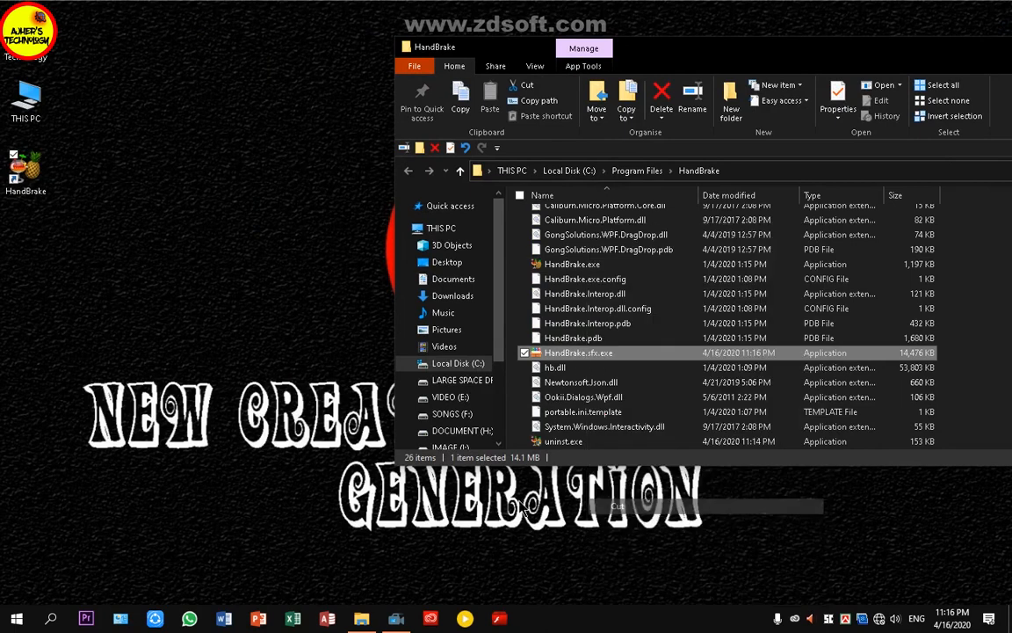
left_click(138, 278)
right_click(136, 277)
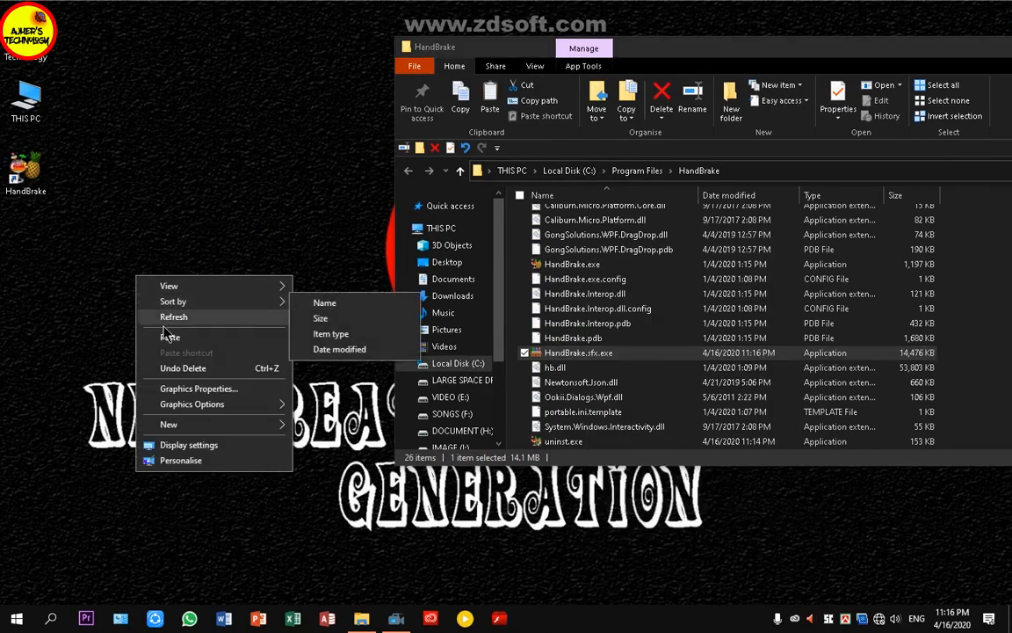
left_click(168, 338)
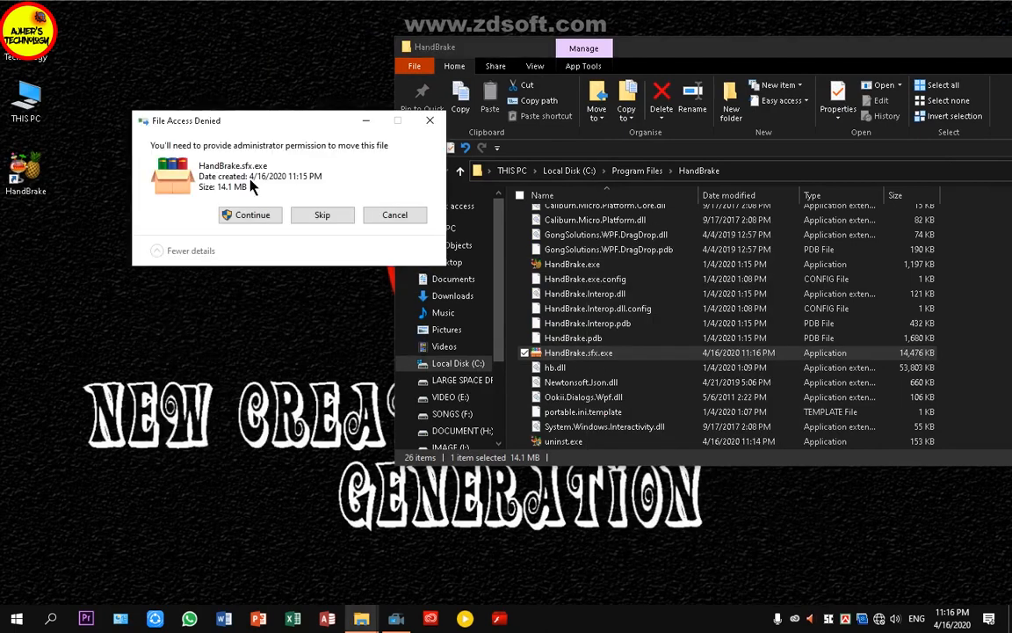
left_click_drag(270, 130, 214, 233)
left_click(197, 322)
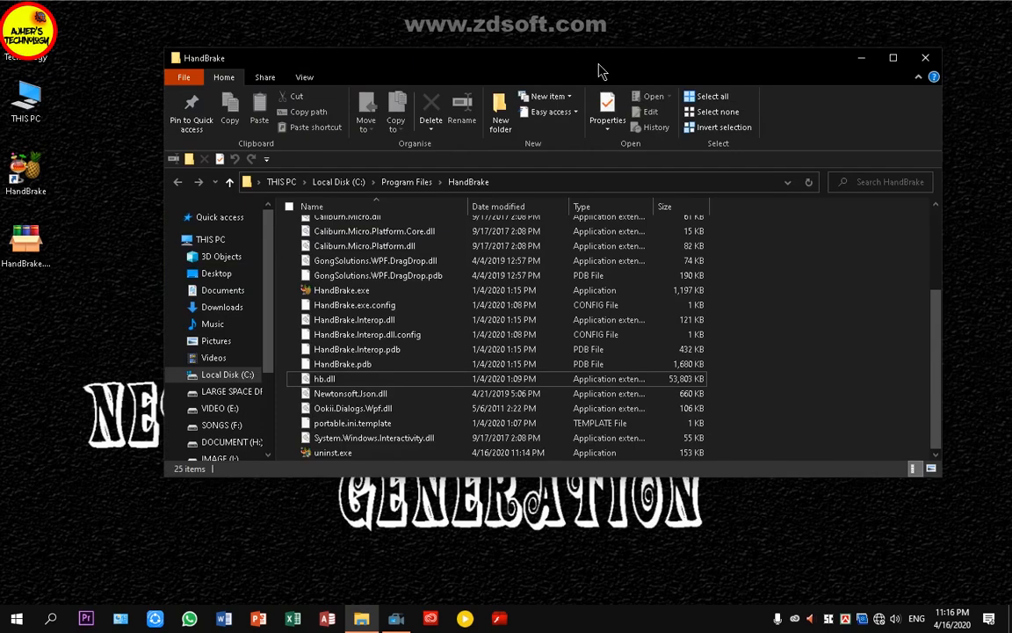
right_click(567, 36)
left_click(587, 75)
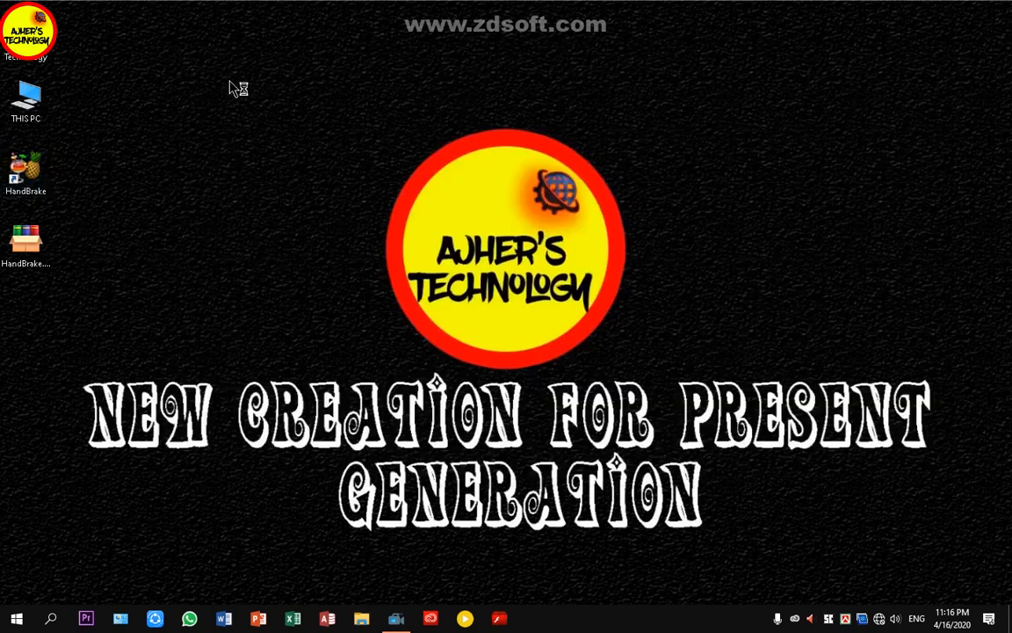
Uninstall HandBrake 1.3.1 through Programs and Features in Control Panel
left_click(121, 620)
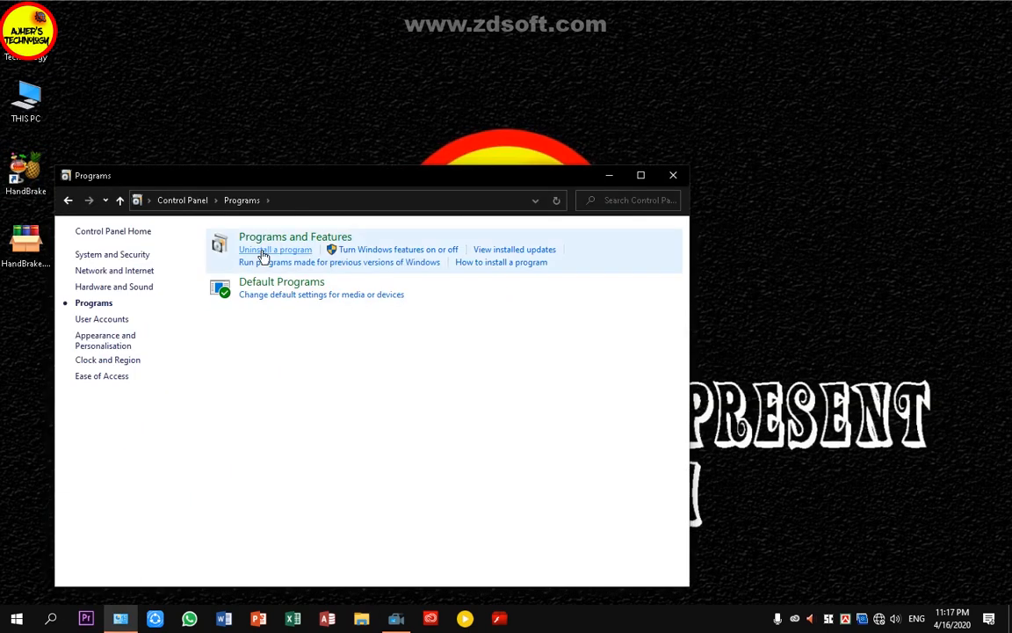
left_click(262, 251)
double_click(215, 175)
left_click(208, 193)
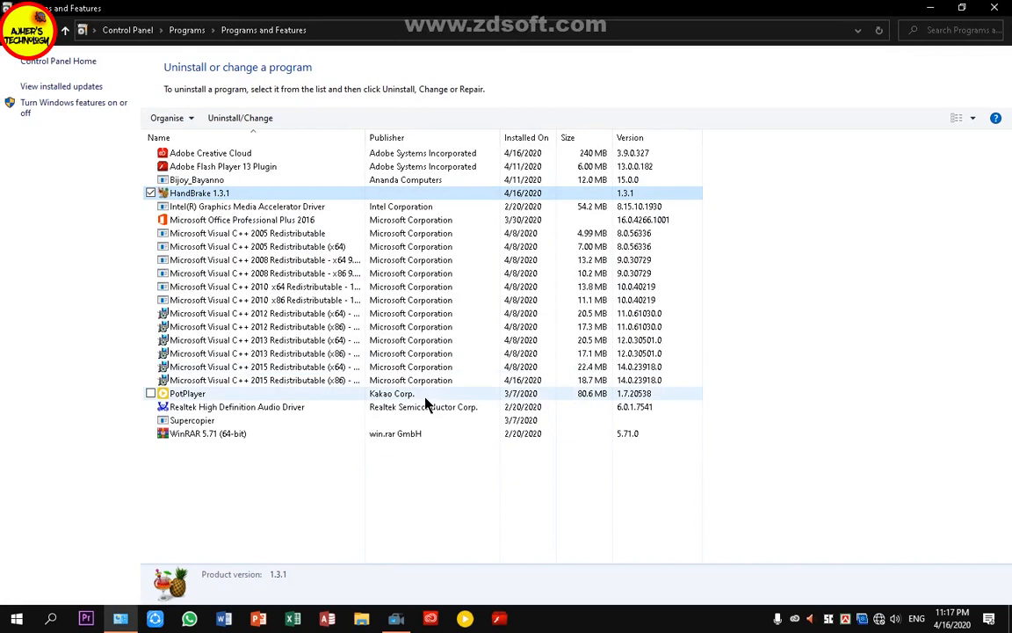
left_click(240, 117)
left_click(605, 355)
left_click(600, 356)
Refresh the desktop and run the portable HandBrake SFX file from it
right_click(559, 483)
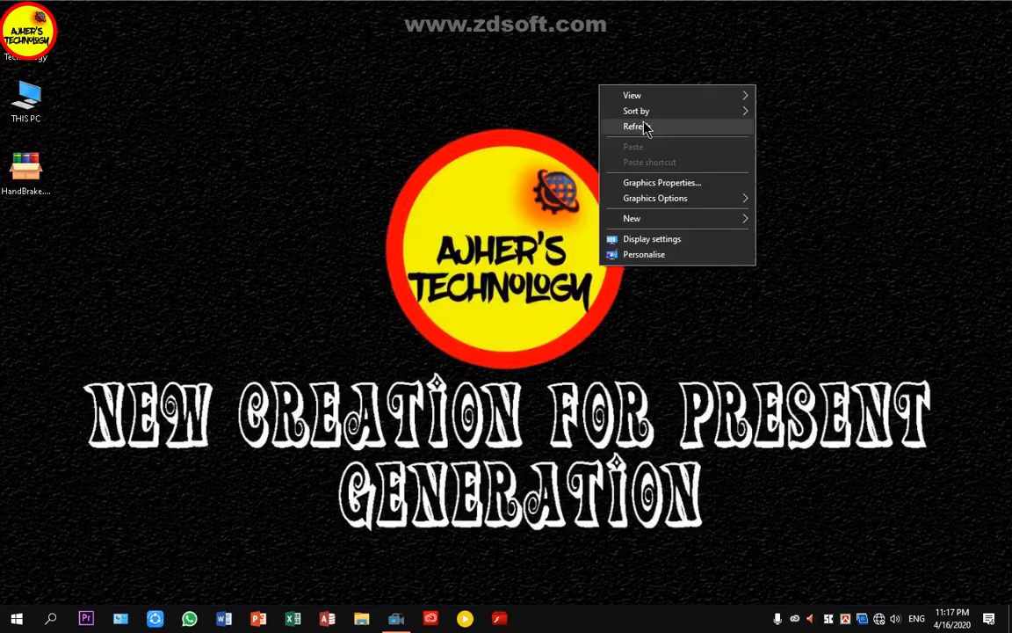
double_click(42, 178)
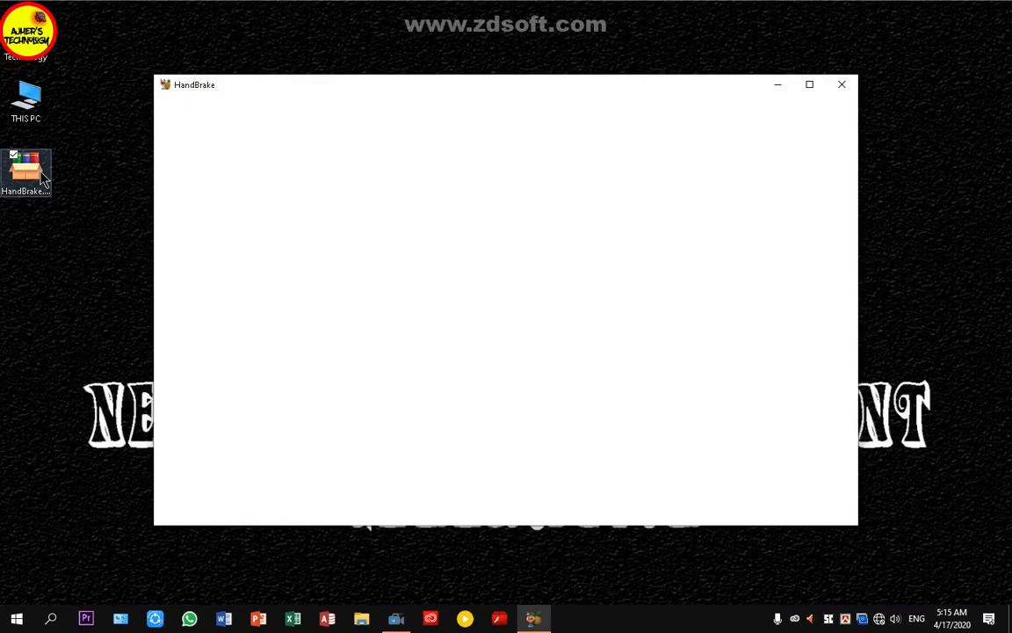